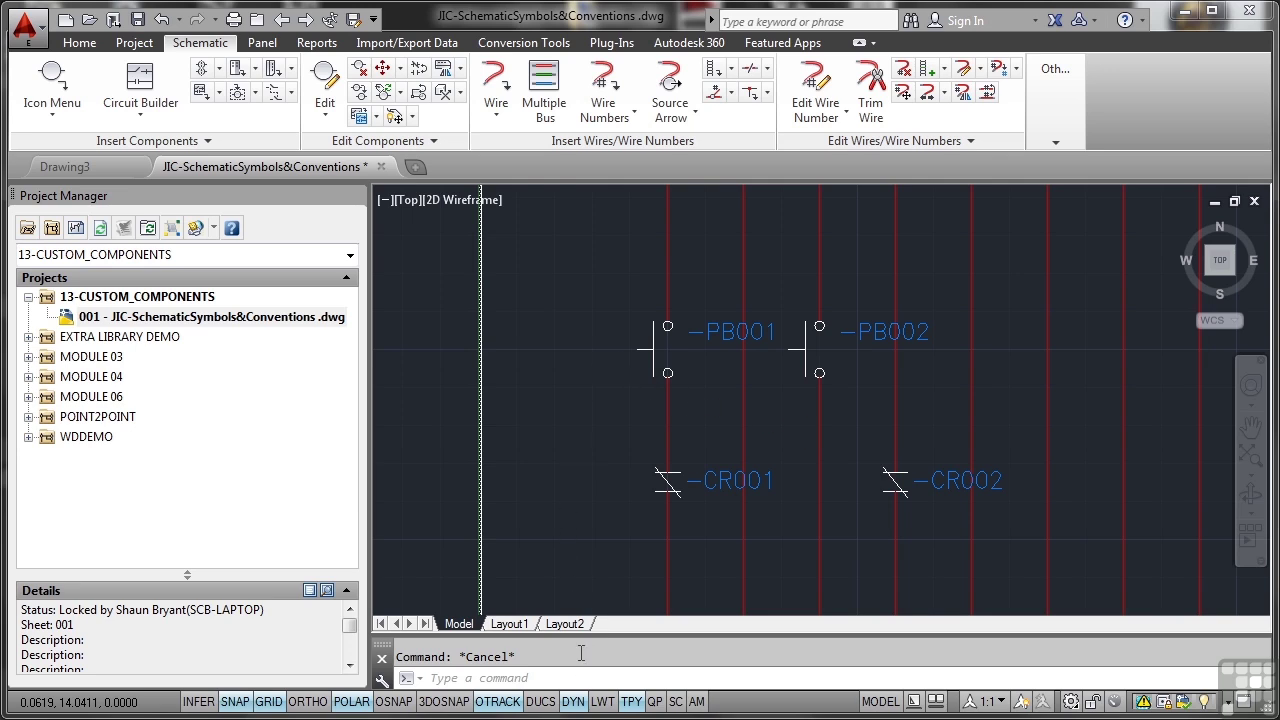
- Review the block properties and attributes of push button -PB001 with the PROPERTIES command
type("properties")
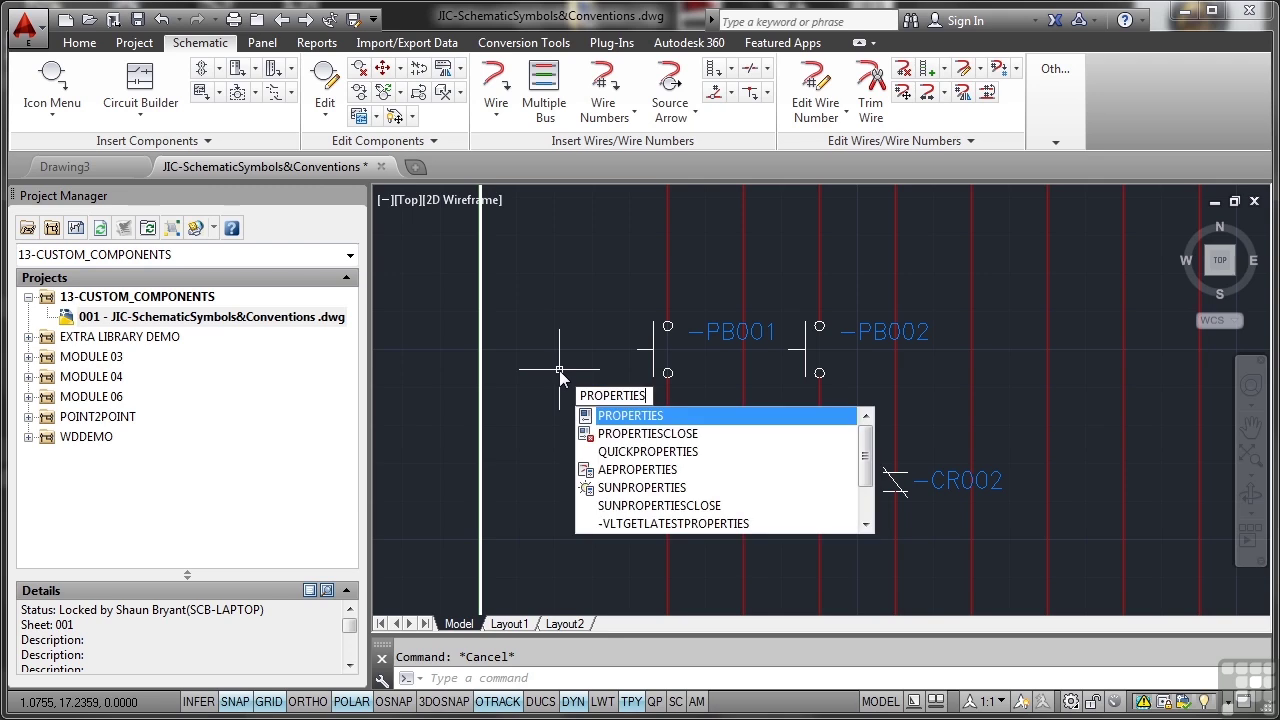
key("Return")
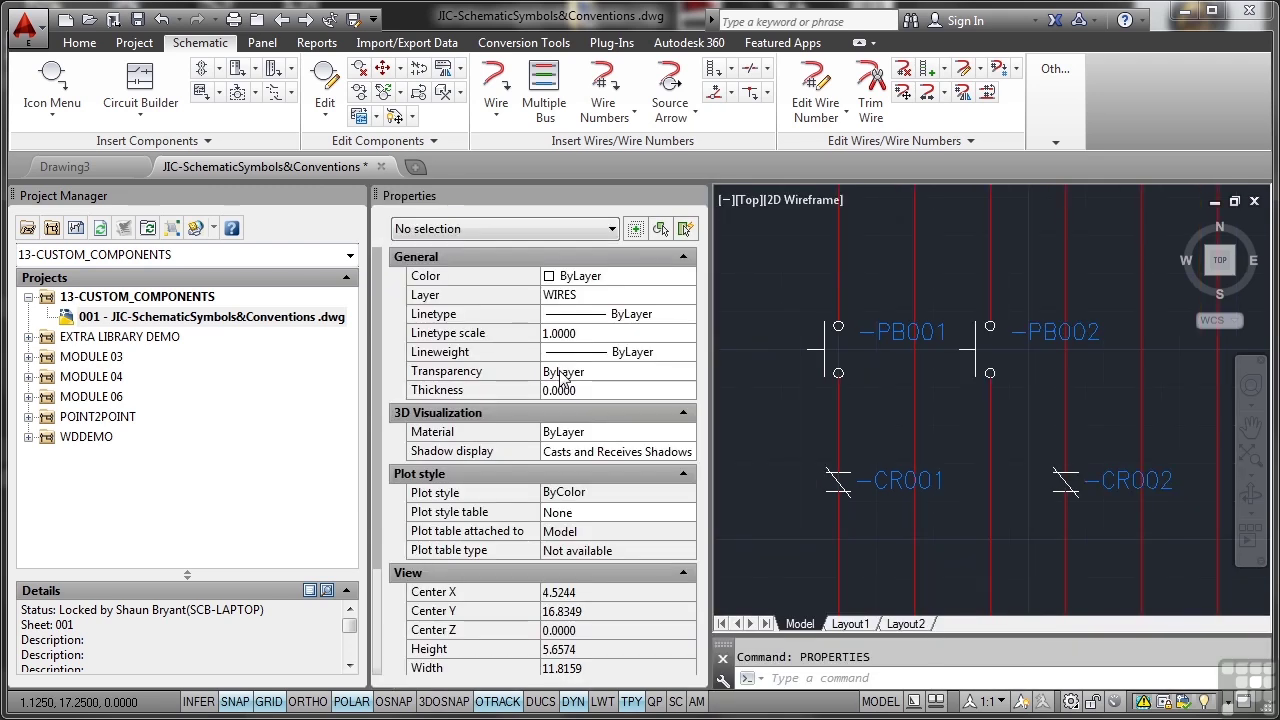
left_click(884, 332)
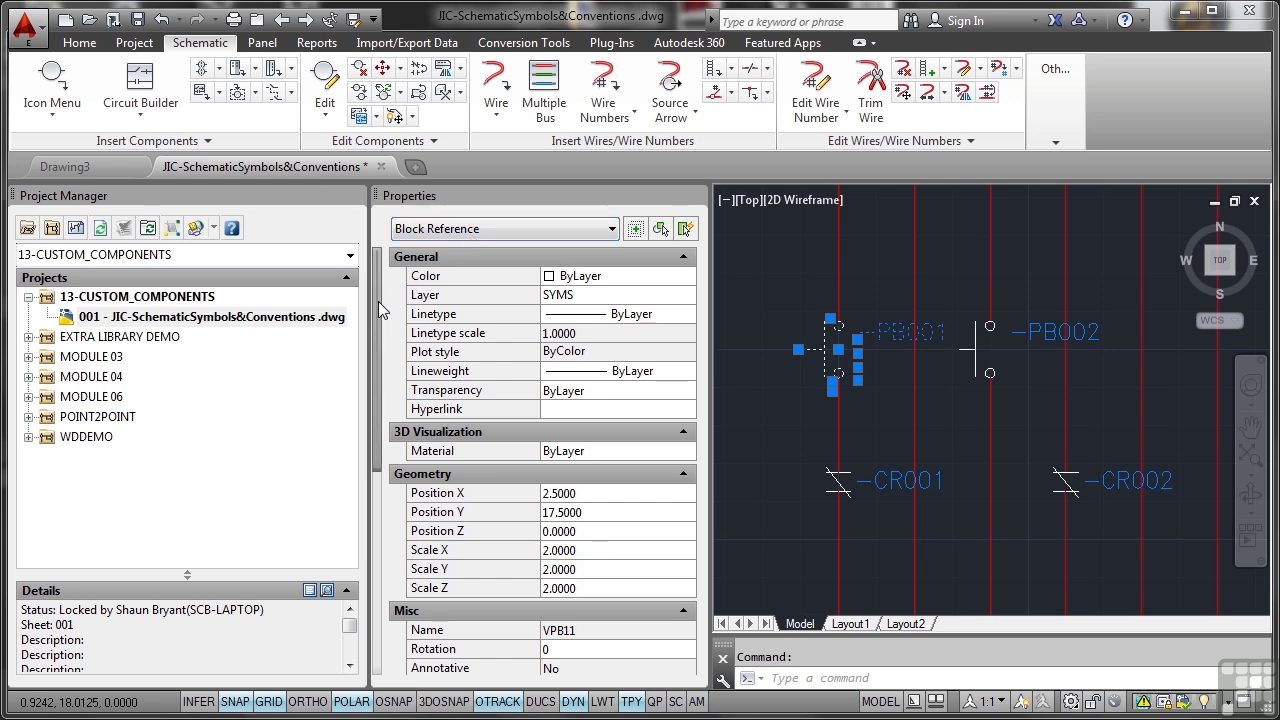
left_click_drag(379, 306, 372, 643)
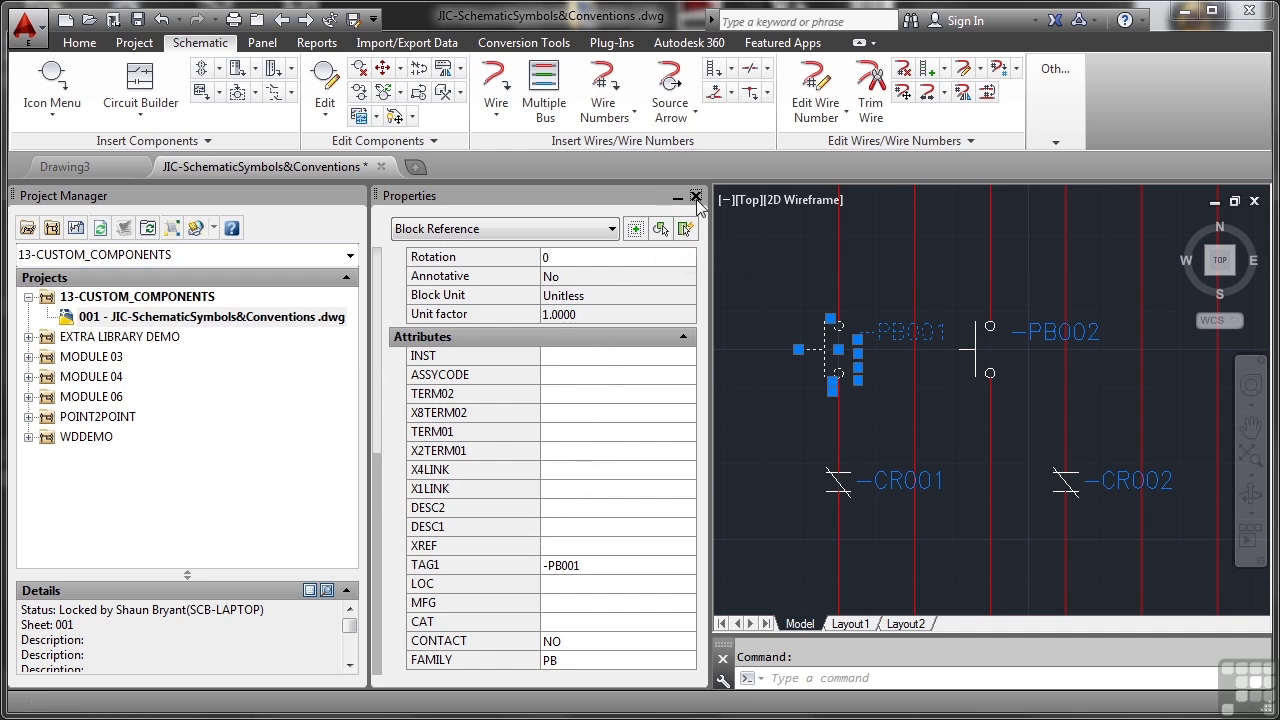
left_click(700, 196)
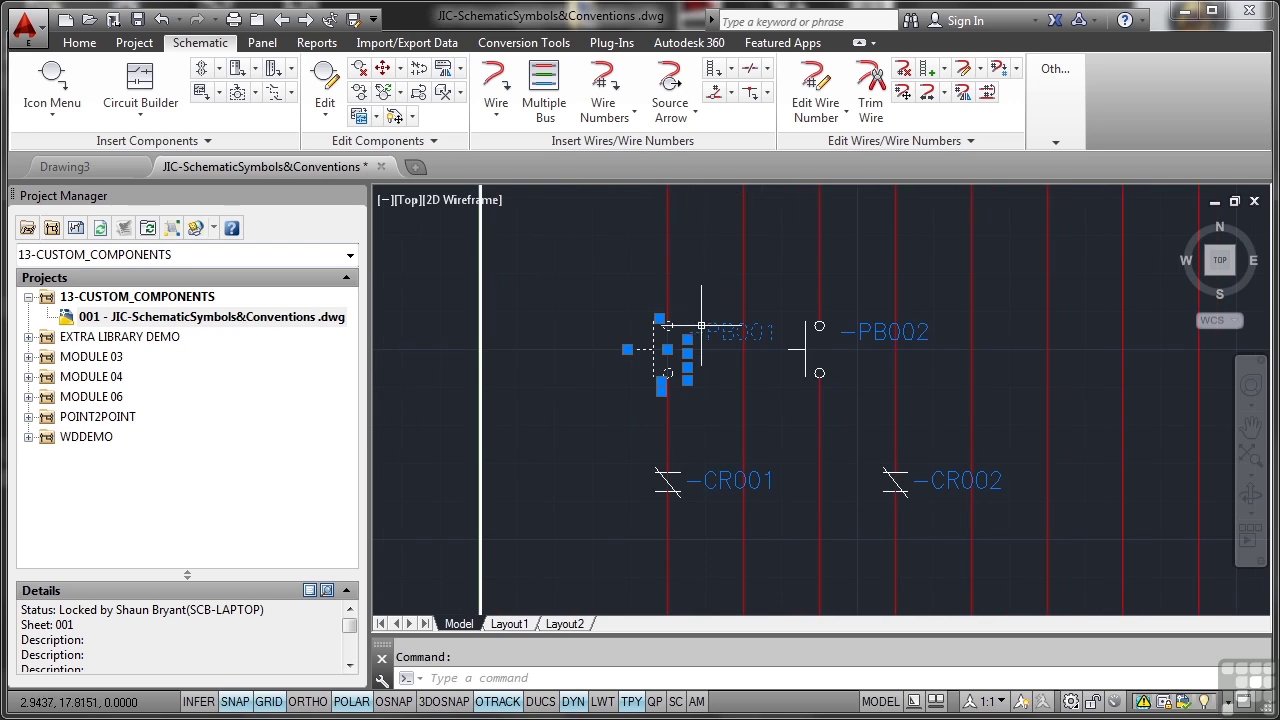
- List the attributes of push button -PB001 with attribute editing enabled, leaving them unchanged
right_click(701, 325)
mouse_move(705, 420)
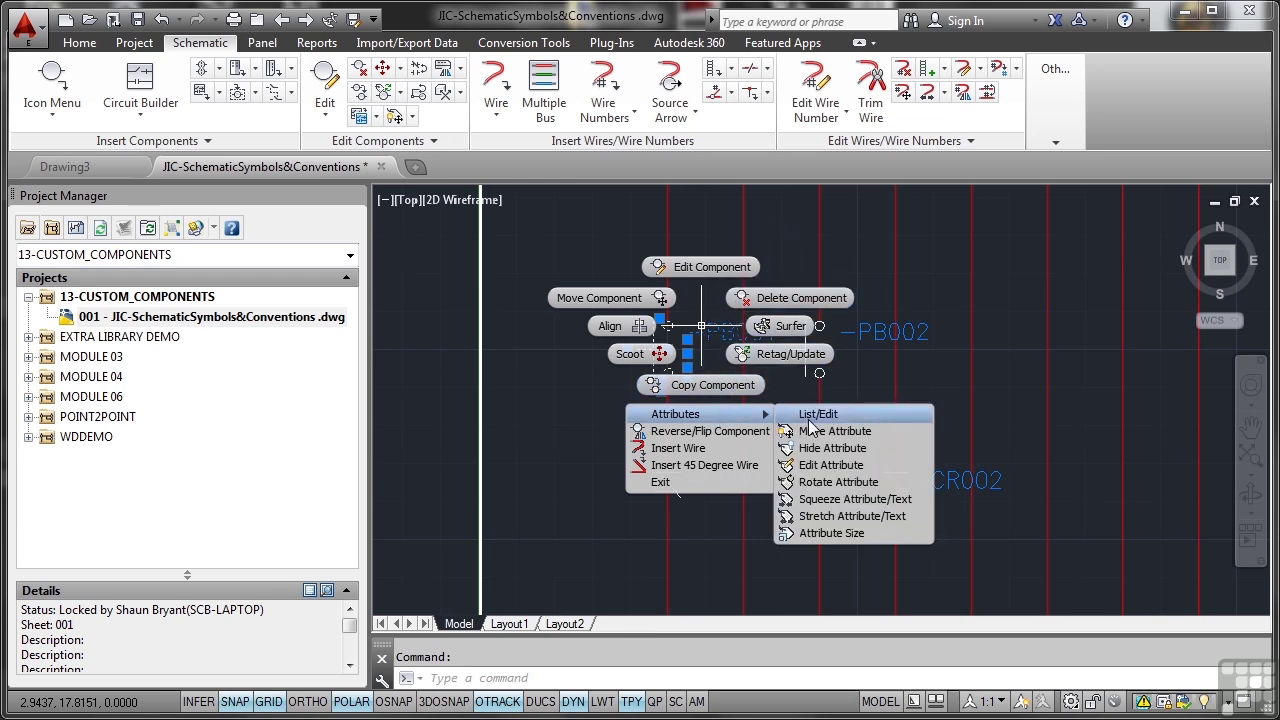
left_click(809, 419)
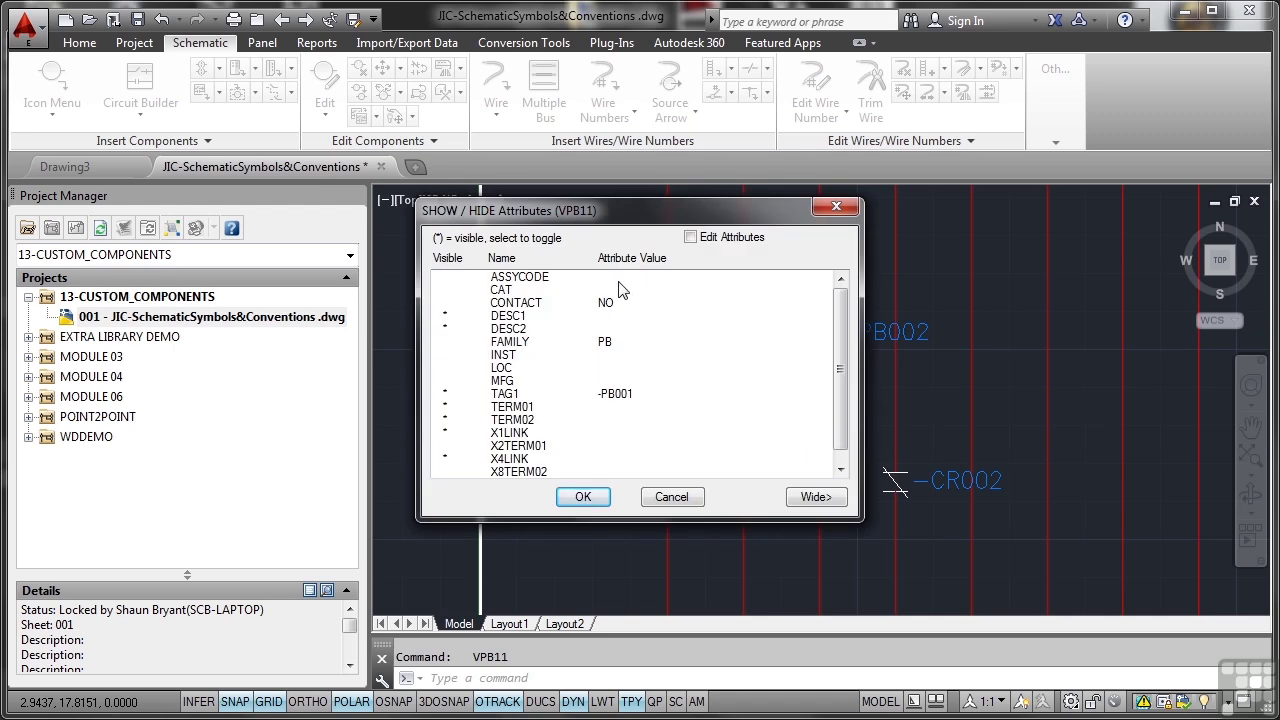
left_click(690, 237)
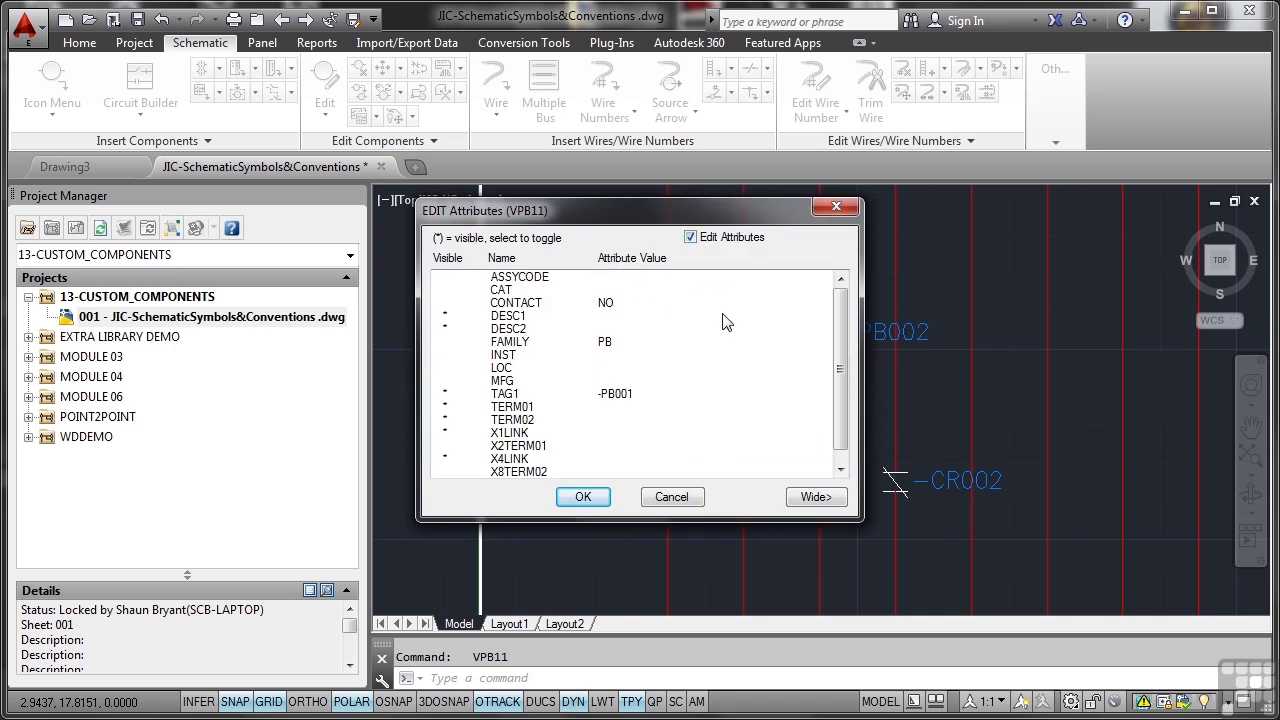
left_click(687, 501)
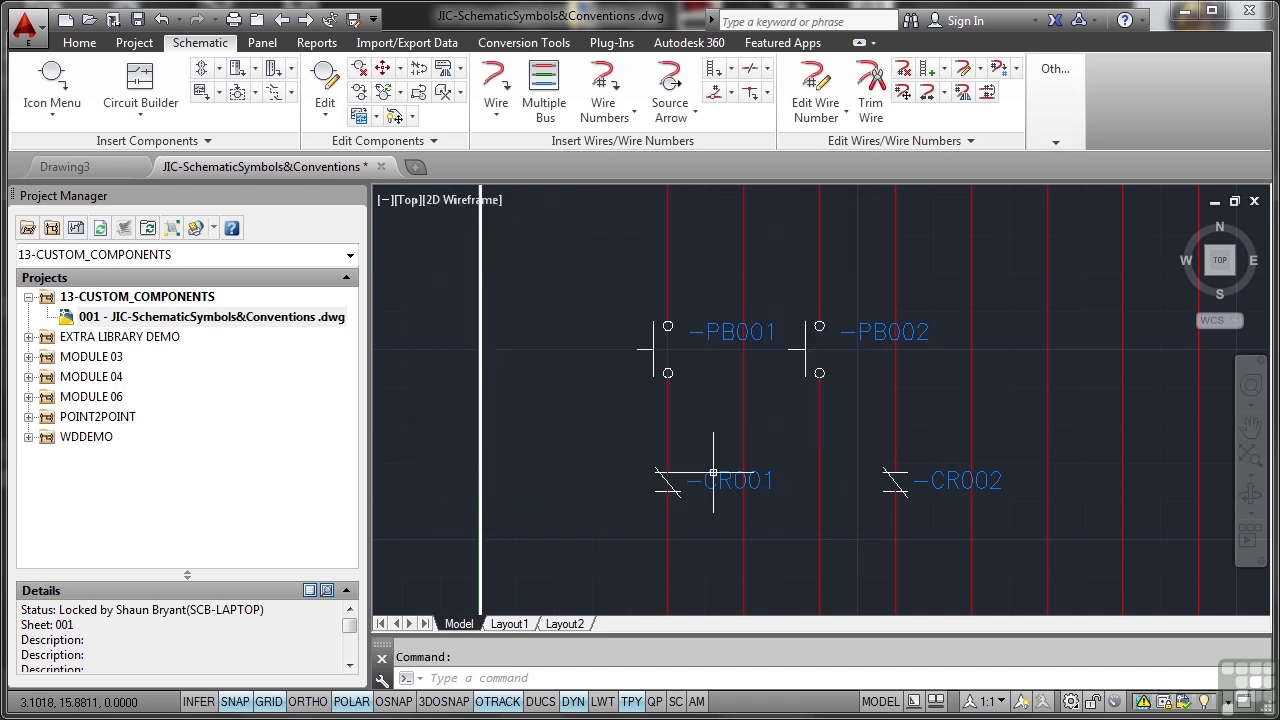
- Edit the TAG1 attribute of push button -PB001 so that it reads -PB003
left_click(725, 335)
right_click(725, 335)
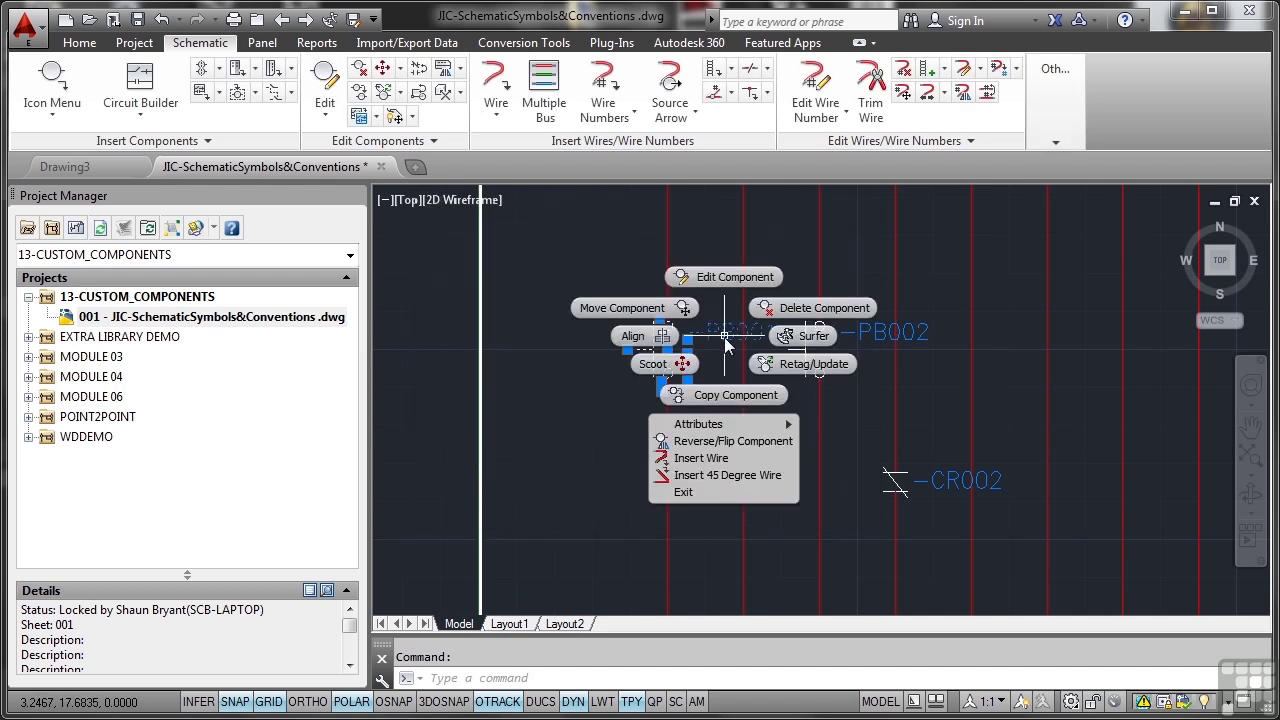
mouse_move(727, 427)
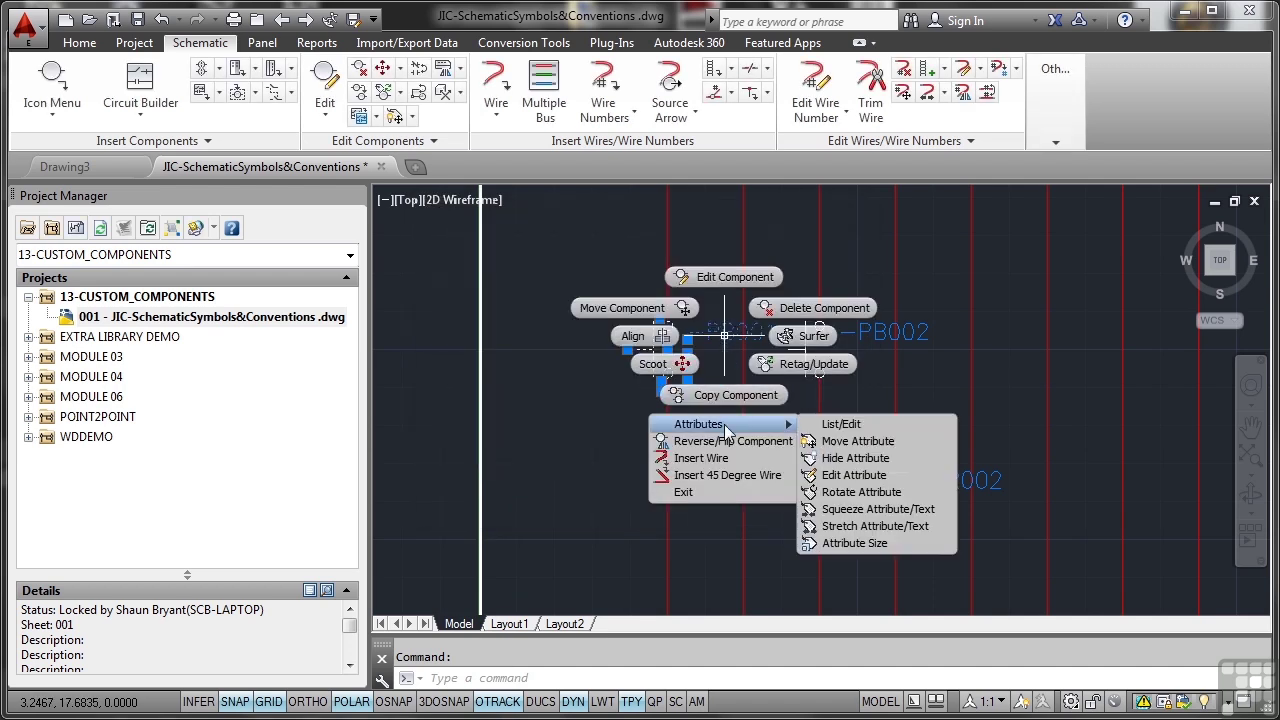
left_click(845, 478)
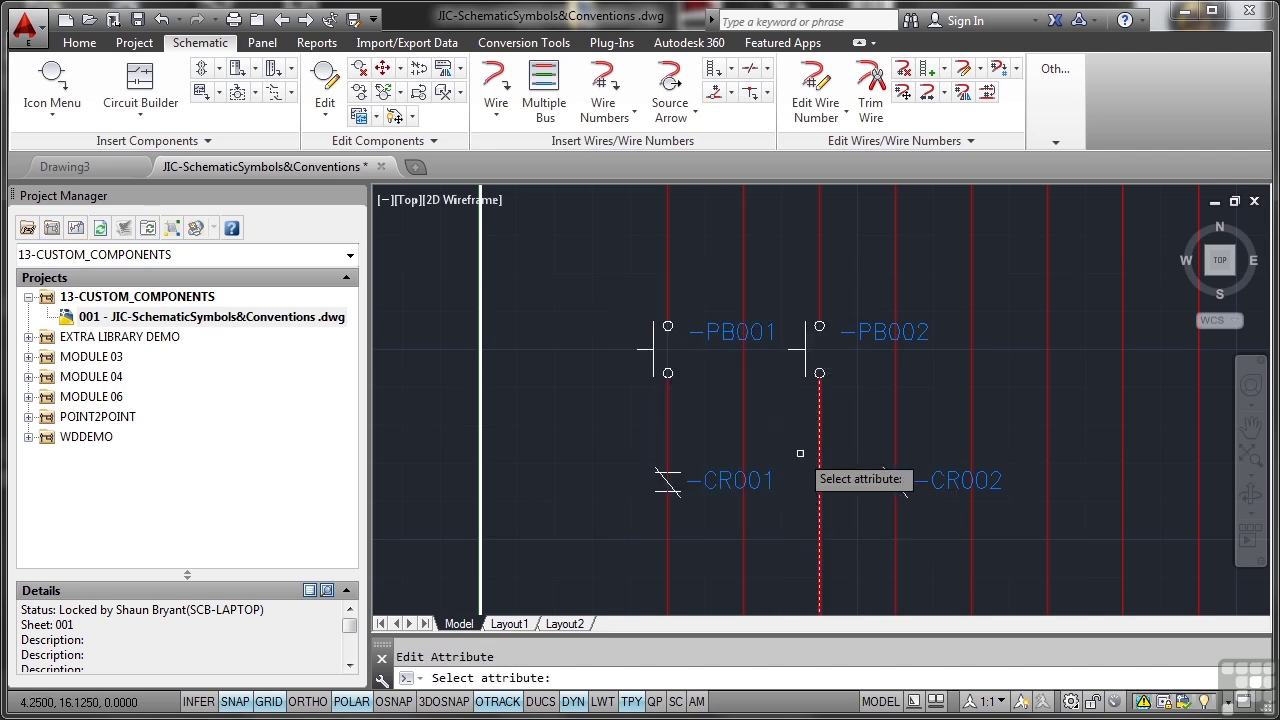
left_click(724, 342)
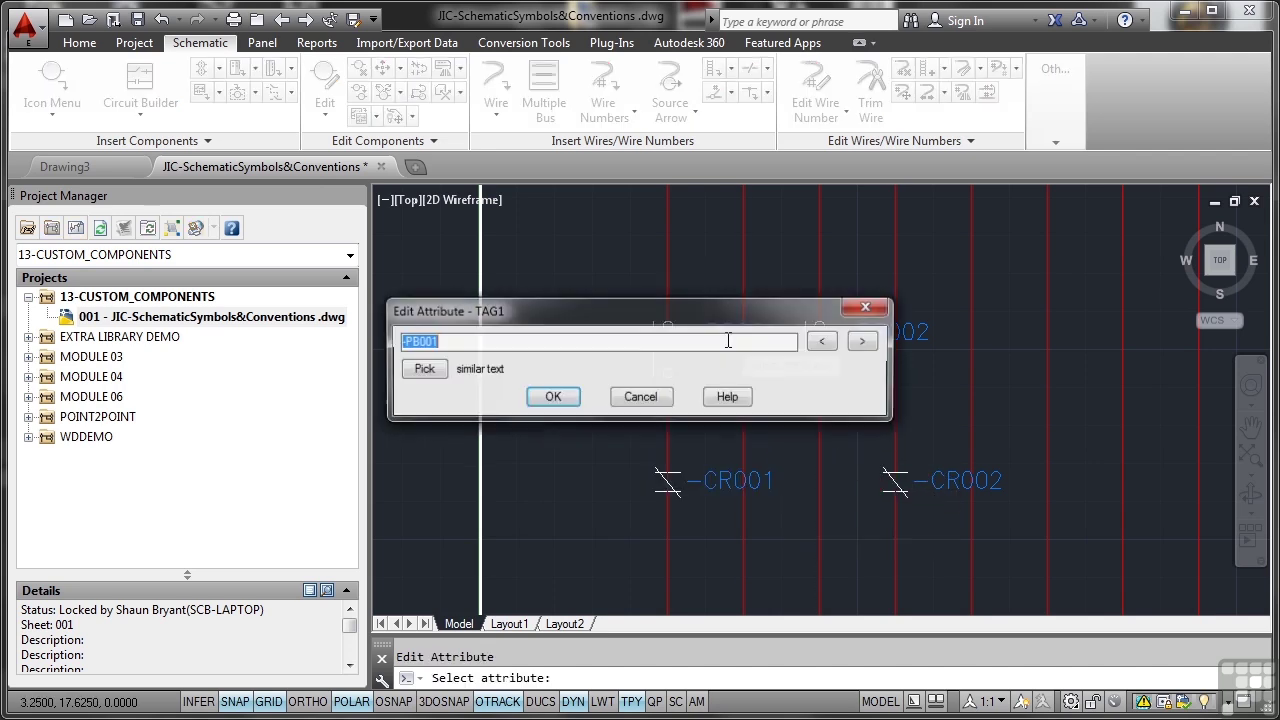
left_click(445, 340)
key("BackSpace")
type("3")
left_click(553, 397)
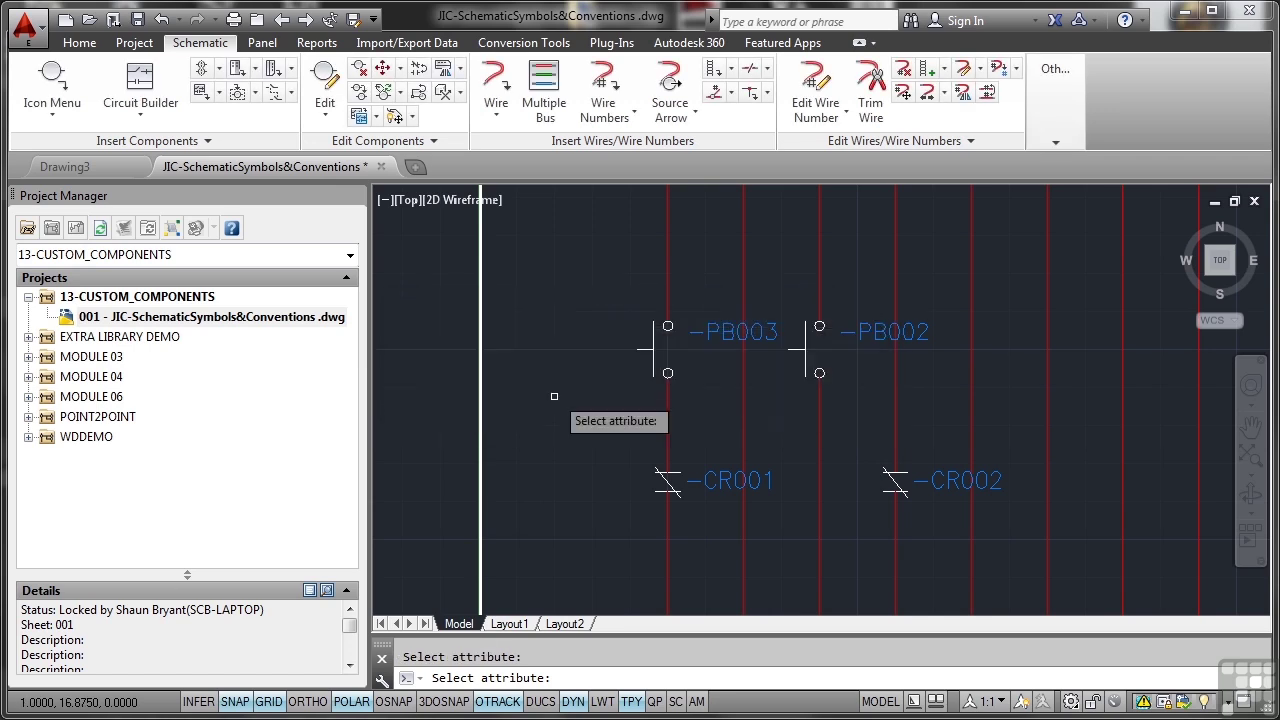
- Set the TAG1 attribute of push button -PB002 to -PB003 by picking the similar text from the first push button
left_click(879, 340)
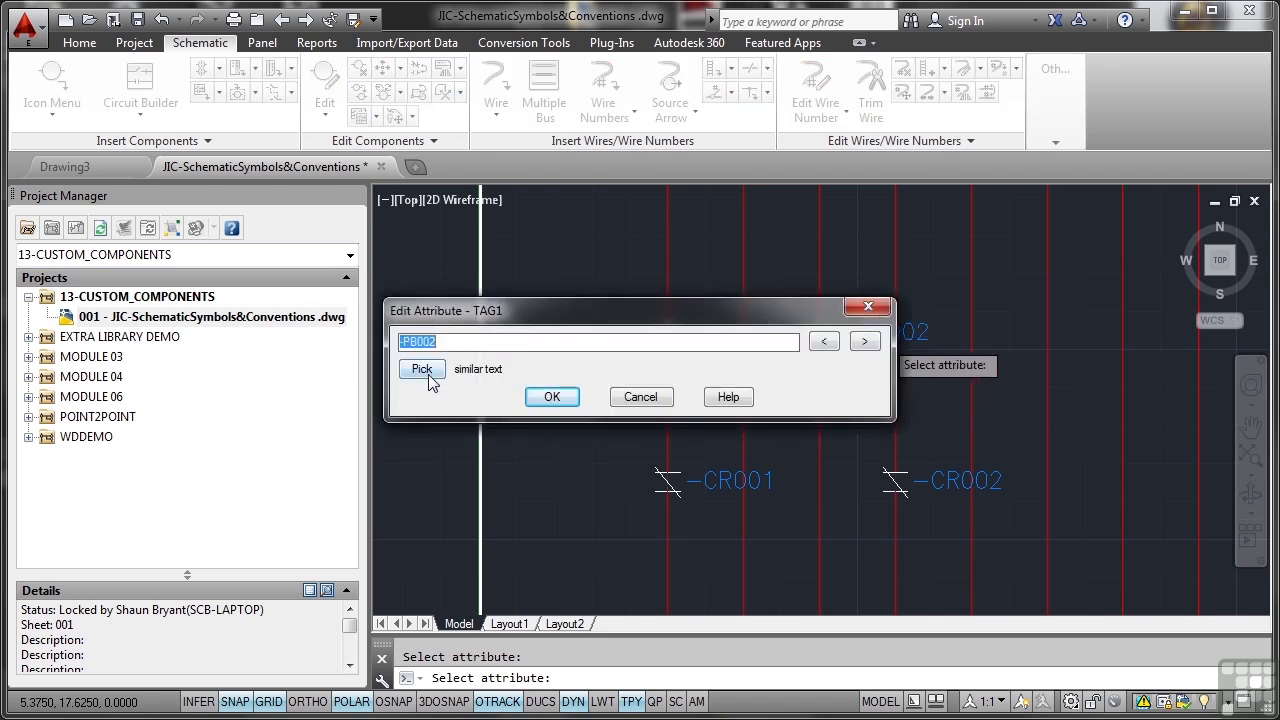
left_click(422, 369)
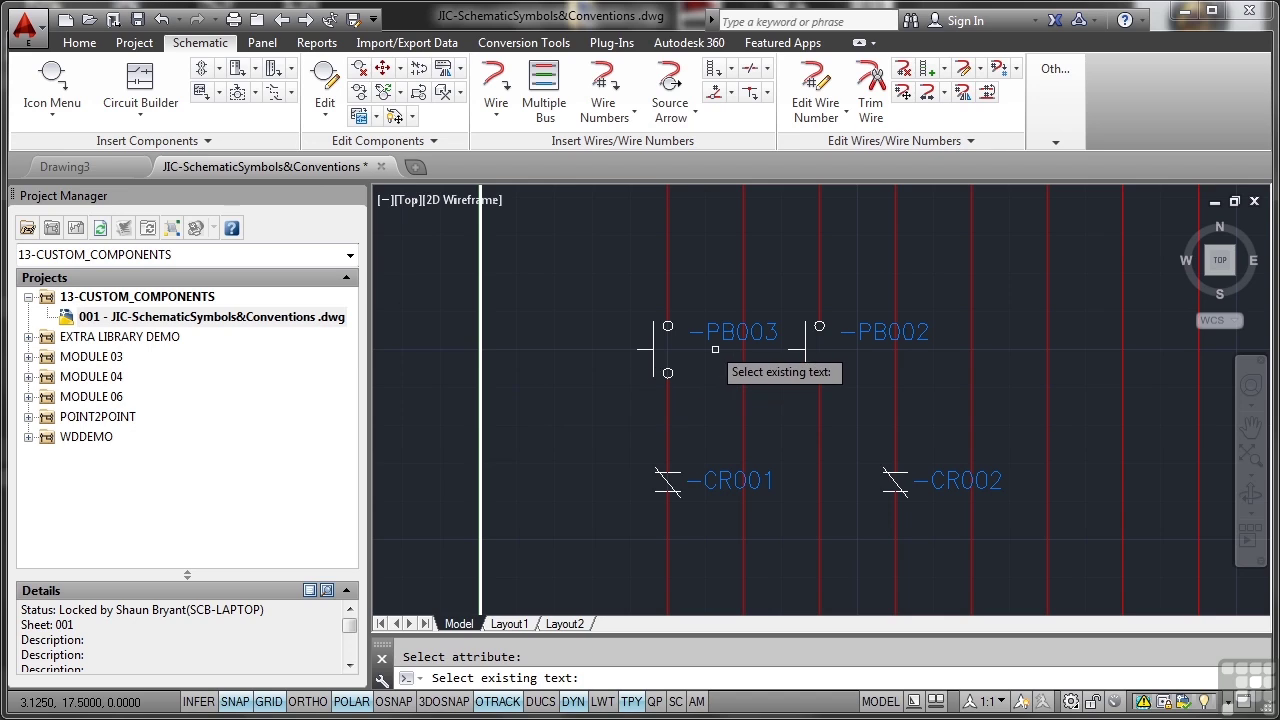
left_click(724, 340)
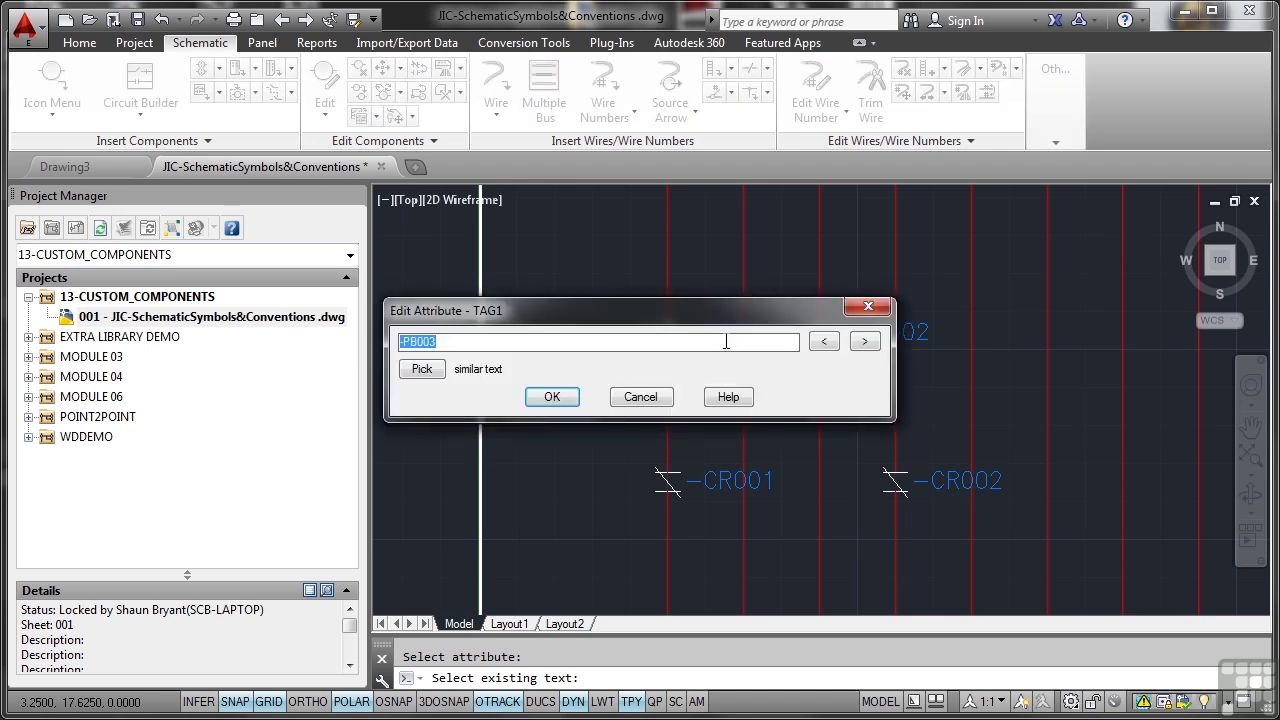
left_click(553, 397)
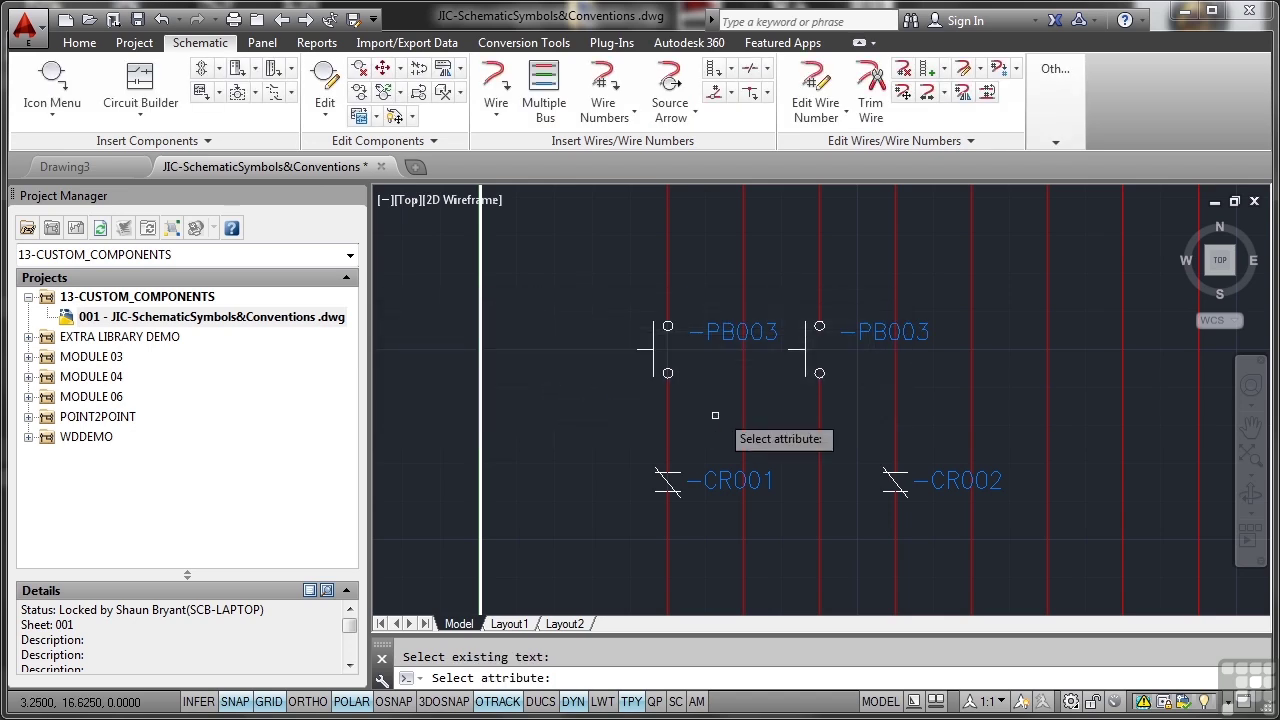
key("Return")
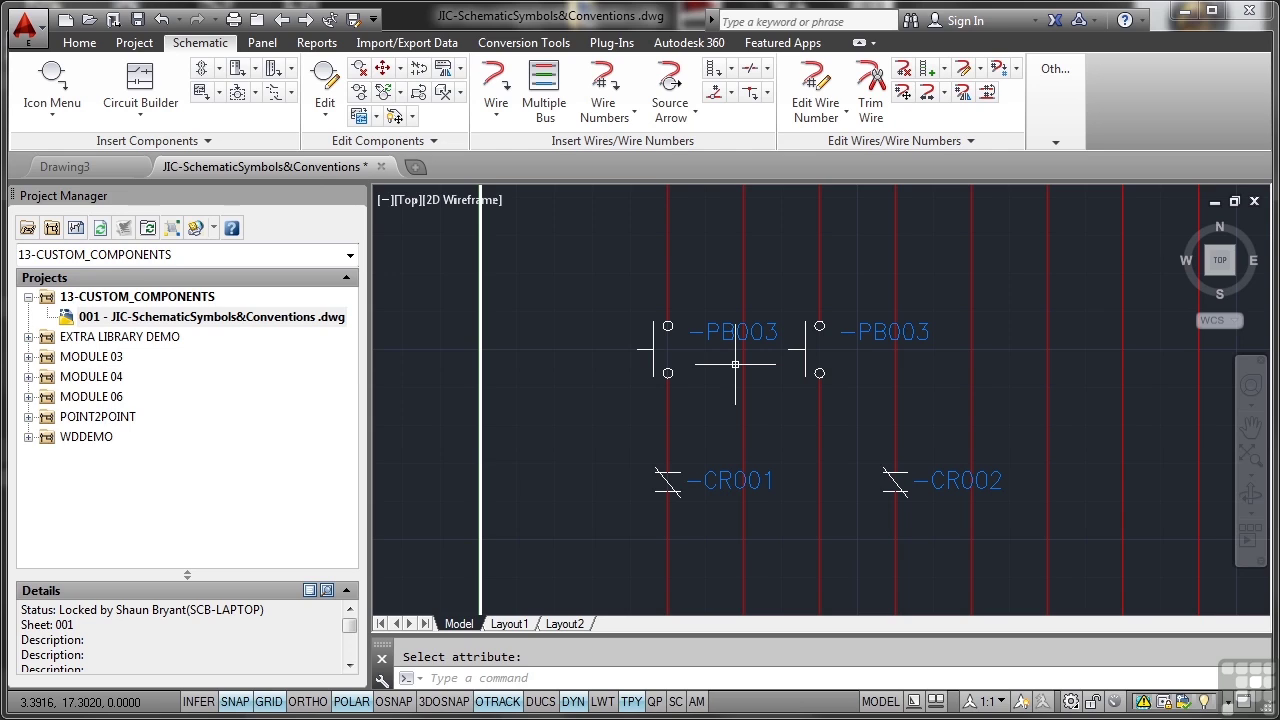
- Insert a Relay Coil from the relays and contacts symbols onto the vertical wire at about 7.5, 17.5
left_click(64, 82)
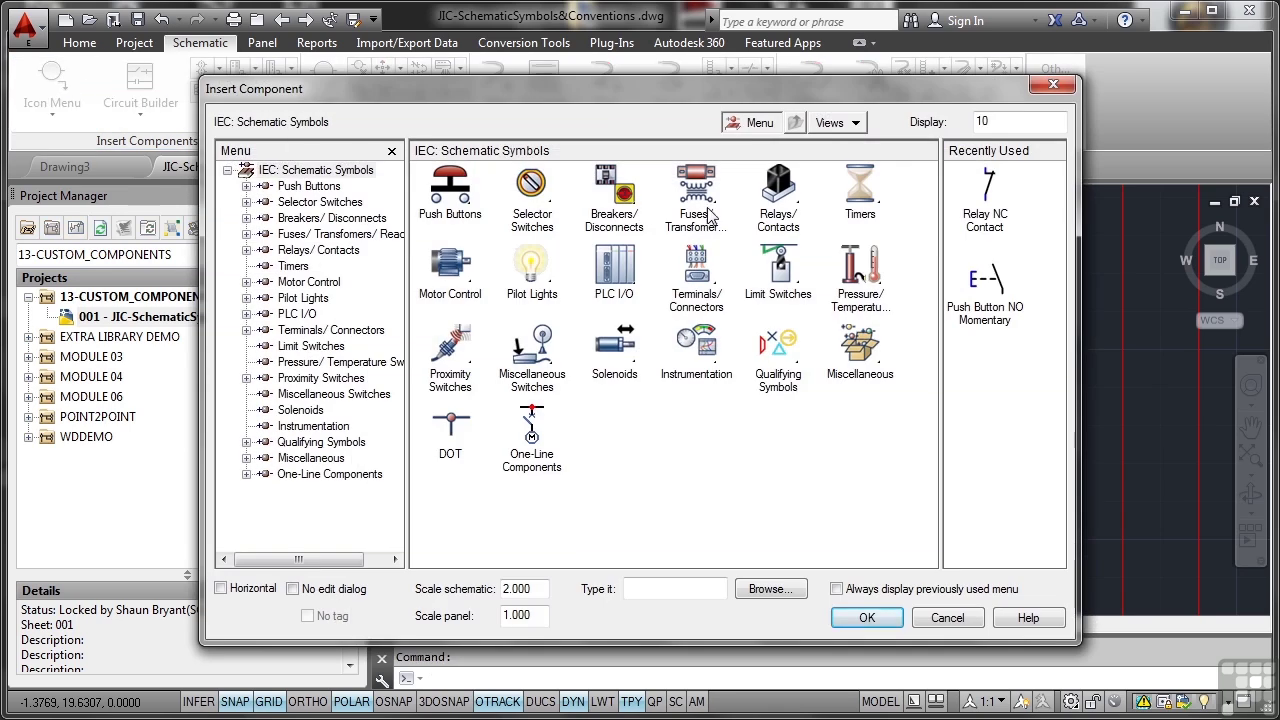
left_click(778, 190)
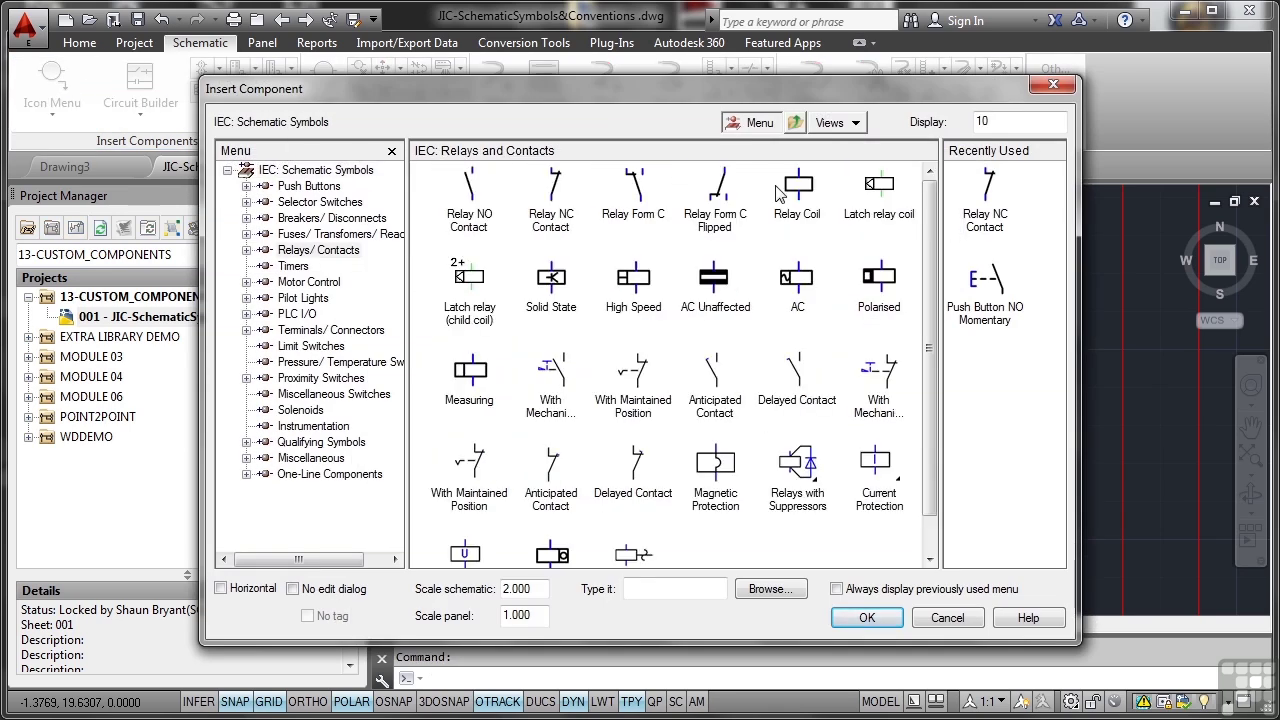
left_click(799, 190)
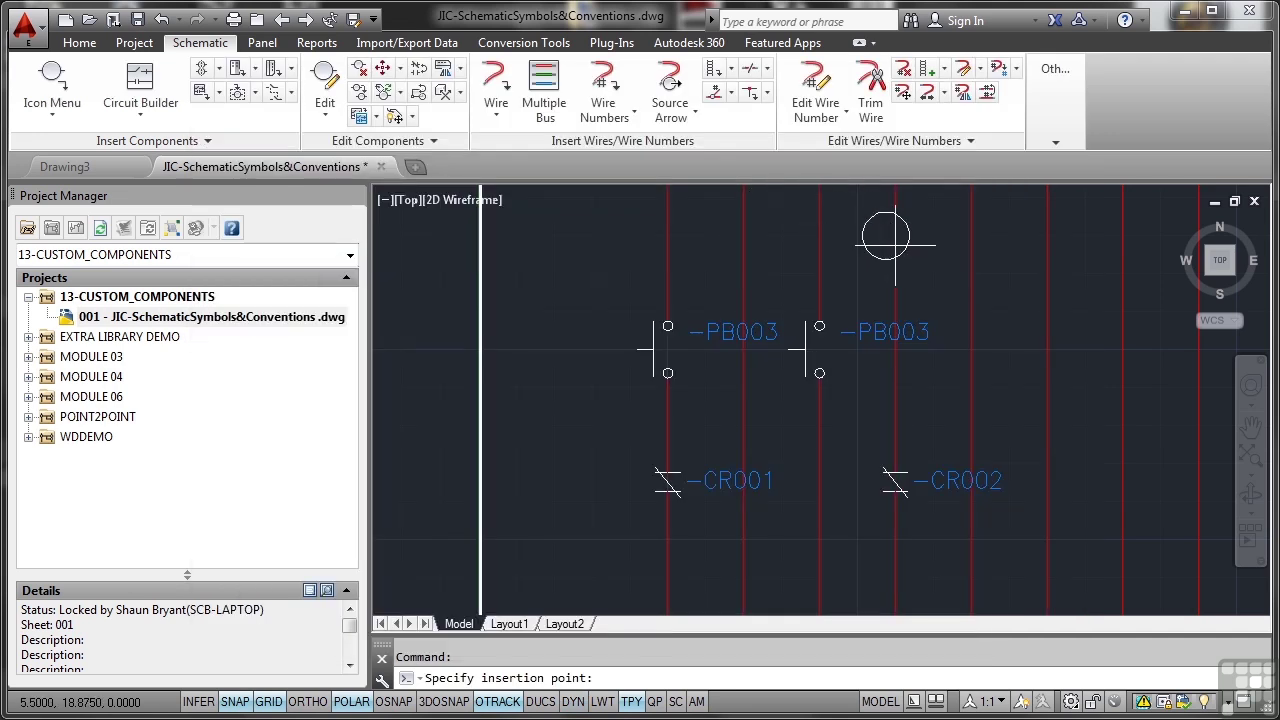
left_click(1047, 350)
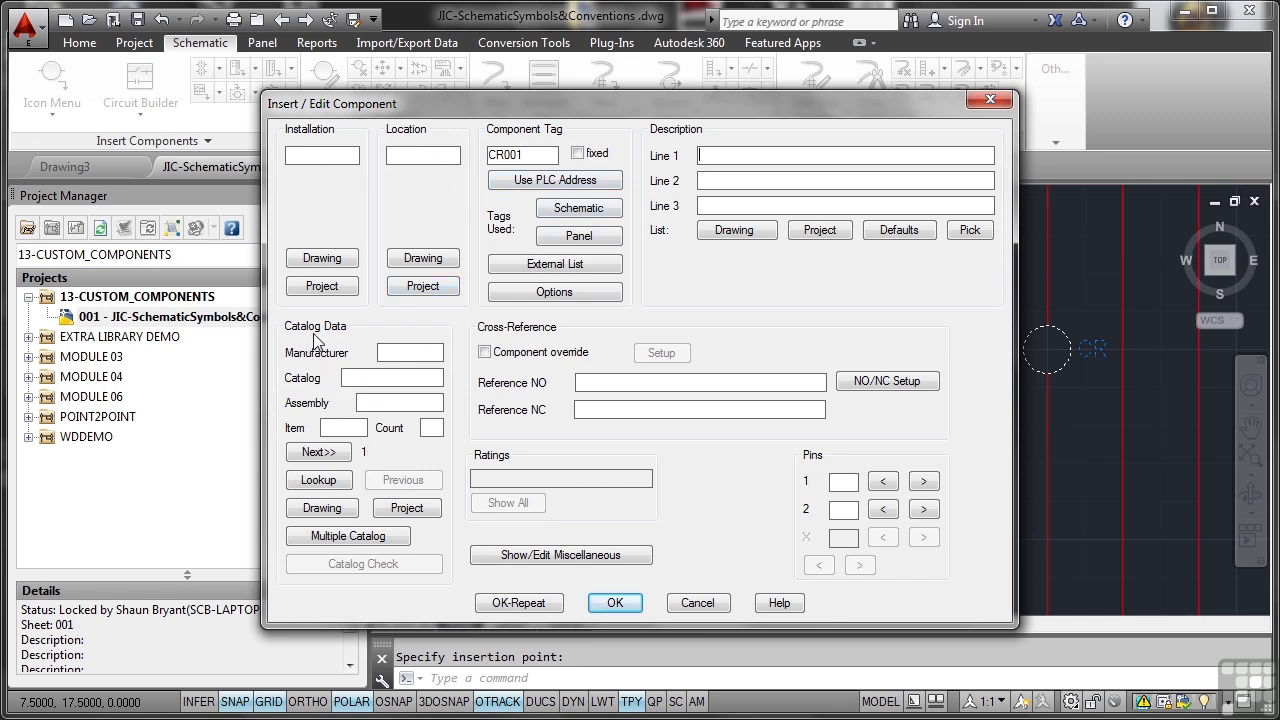
- Assign AB catalog part 700-P1000A1 to the relay coil CR001 and update its related components to match
left_click(331, 482)
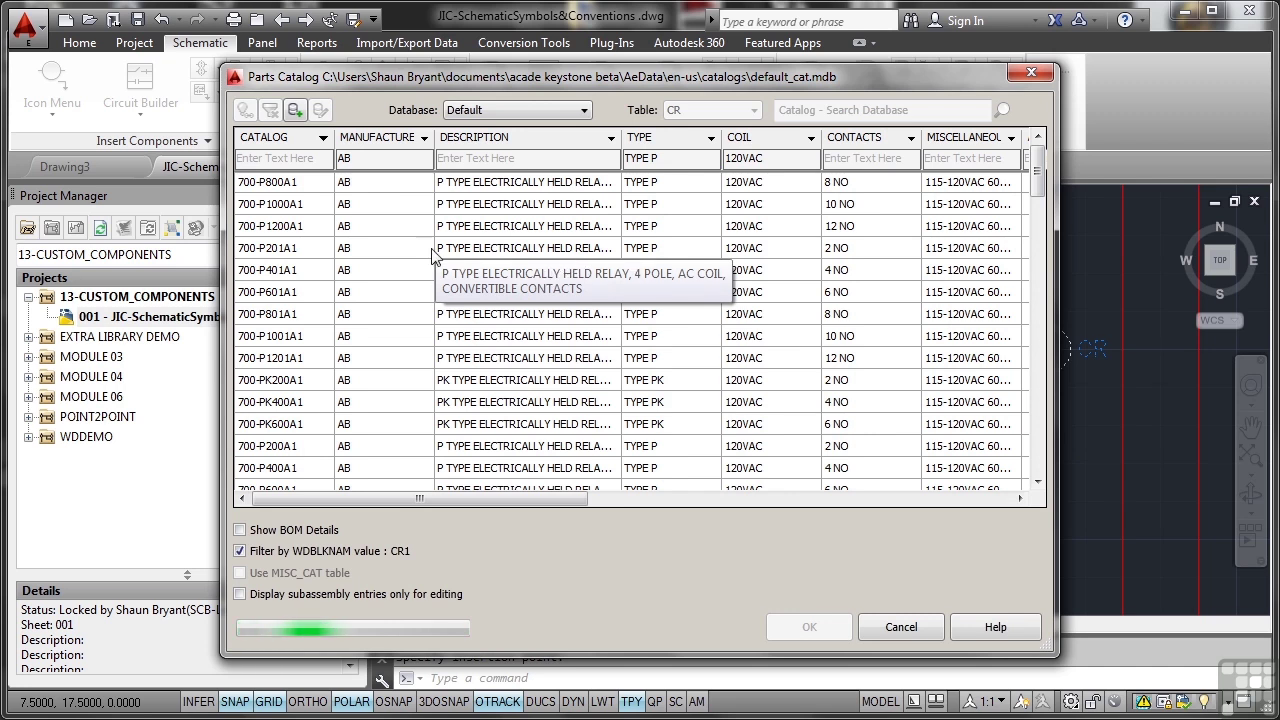
left_click(302, 205)
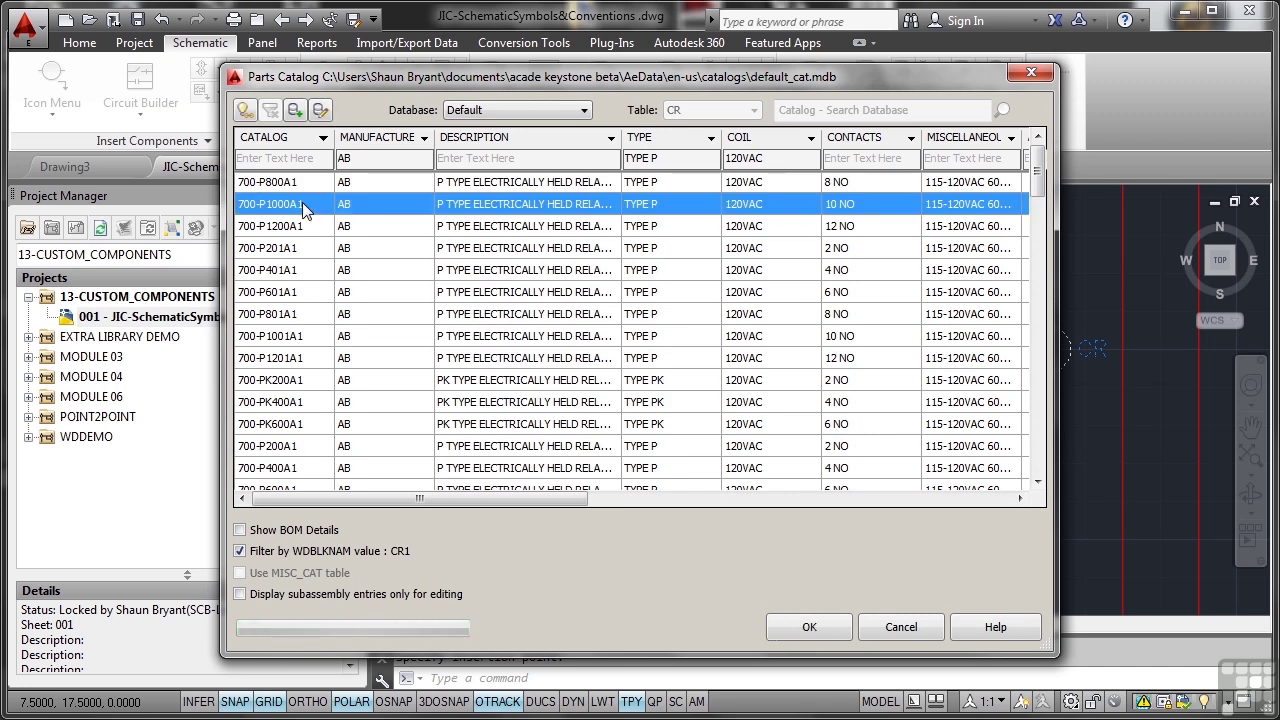
left_click(818, 624)
left_click(615, 603)
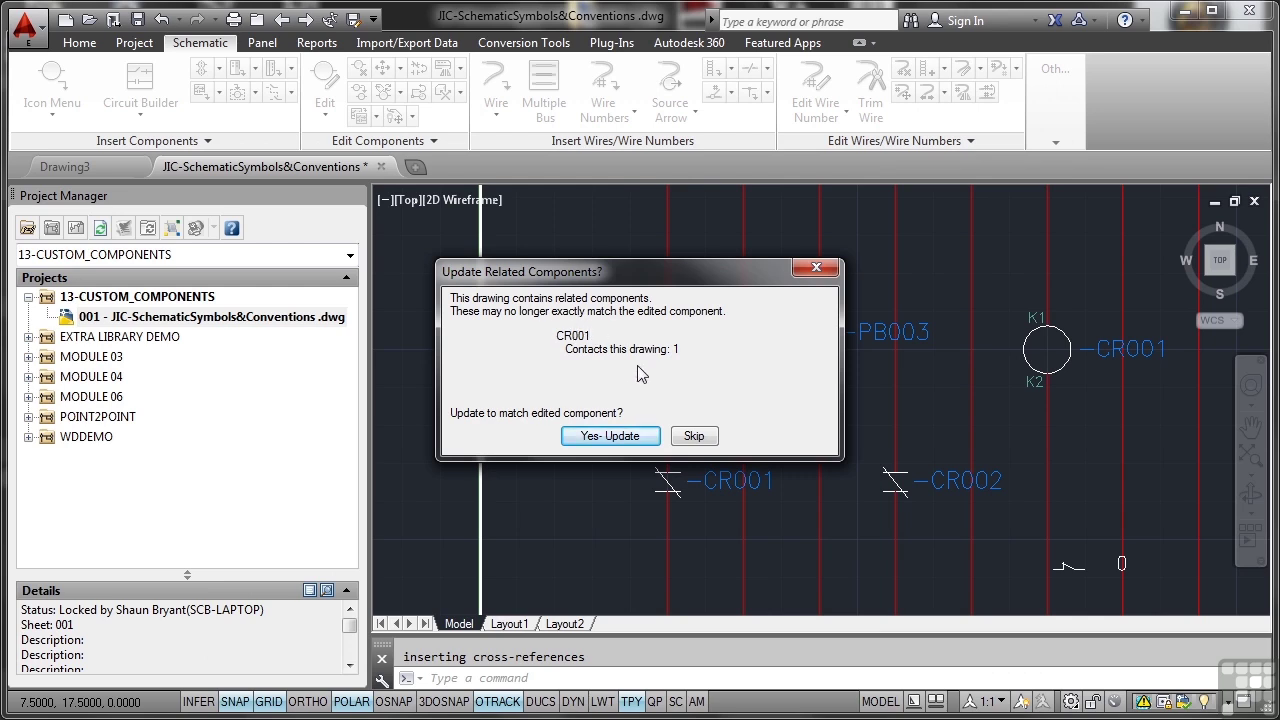
left_click(605, 436)
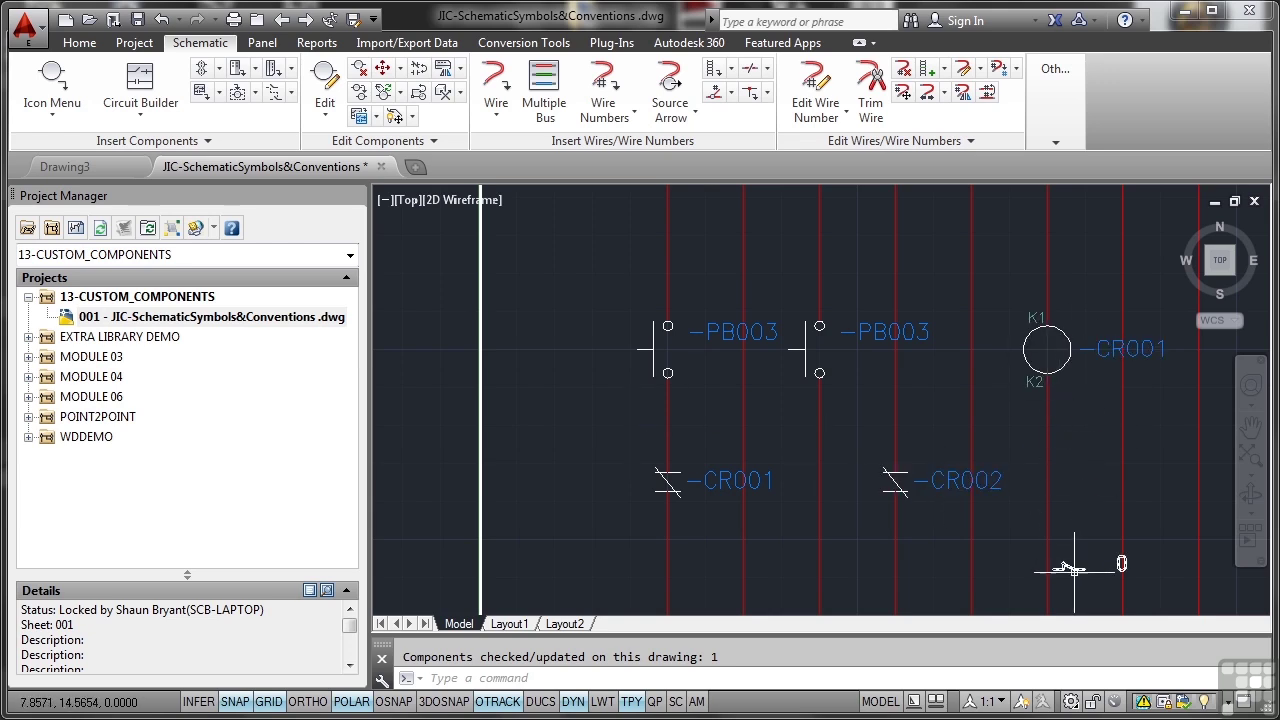
- Try to move the relay coil's K2 terminal attribute with Move Attribute, using a base point on the wire below the coil
mouse_move(1080, 568)
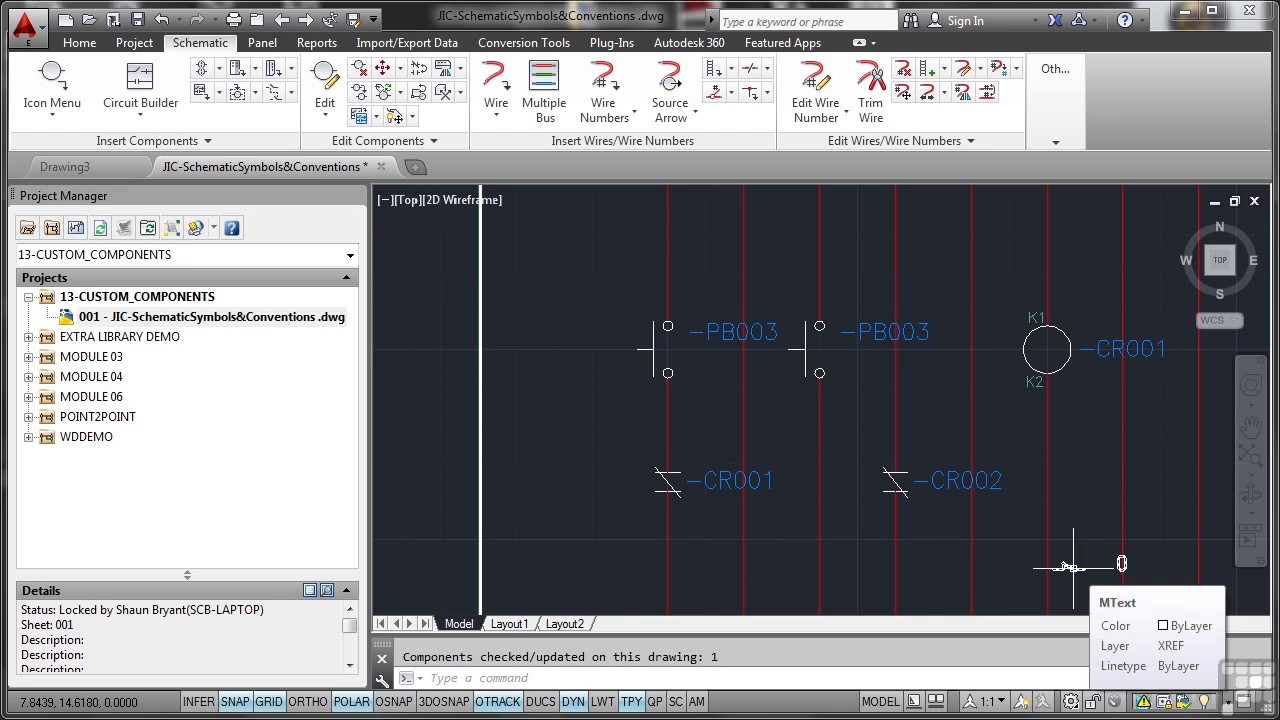
left_click(1059, 367)
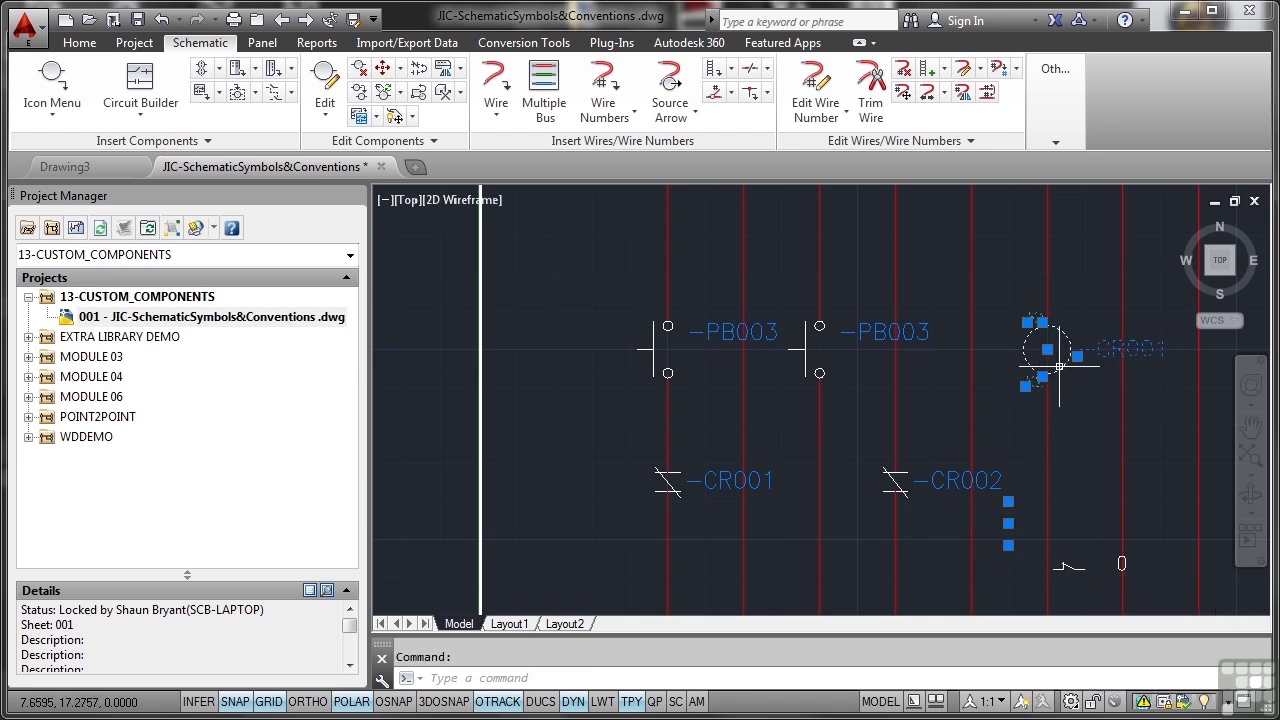
right_click(1060, 368)
mouse_move(998, 462)
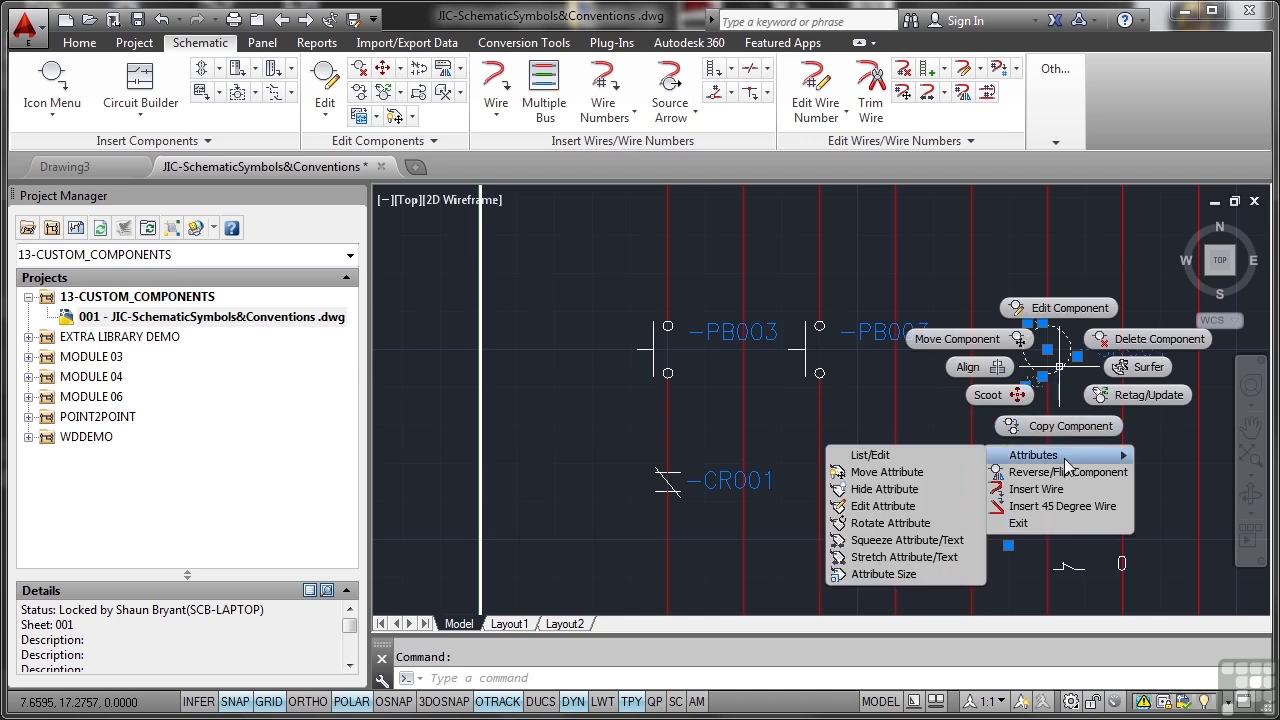
left_click(935, 472)
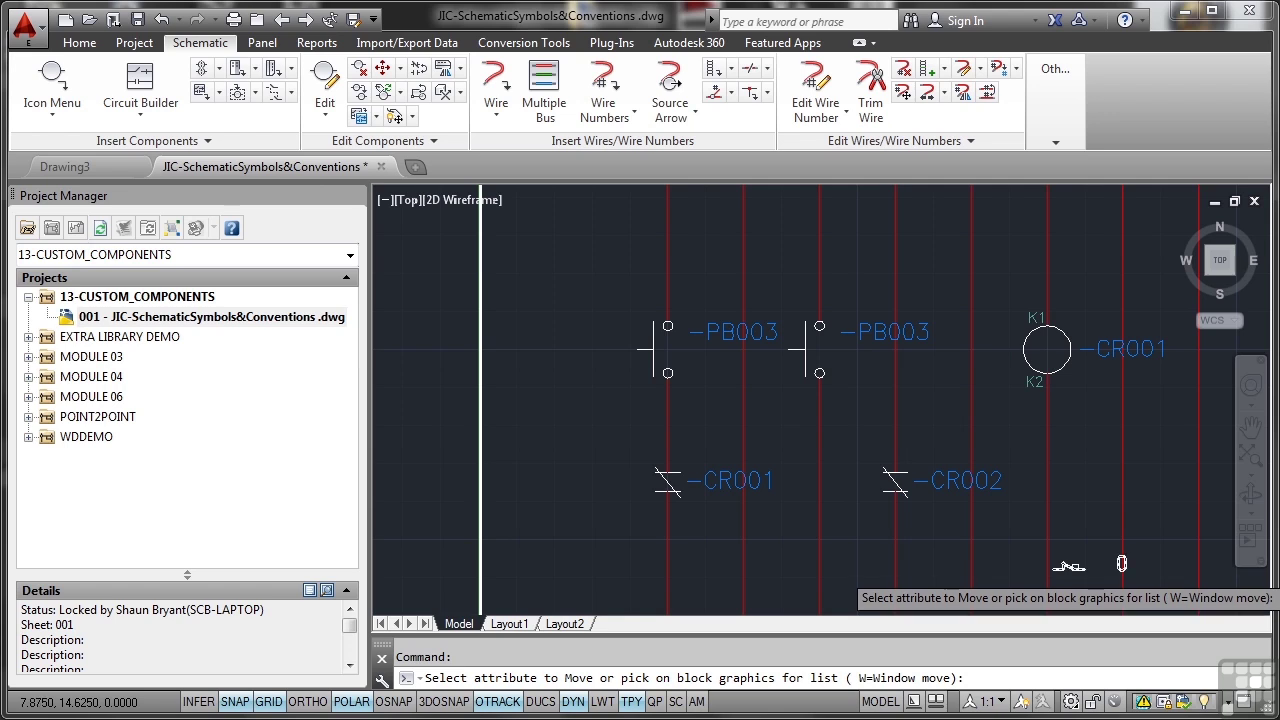
left_click(1070, 566)
left_click(1034, 381)
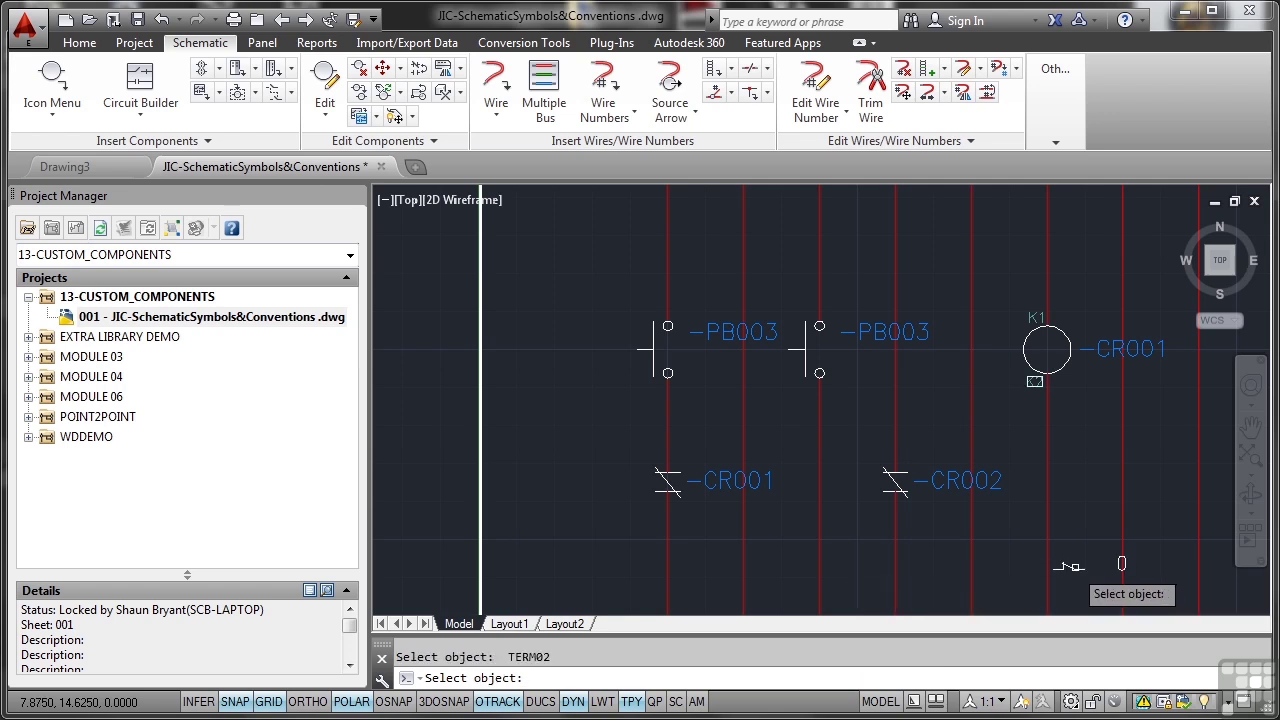
key("Return")
type("to")
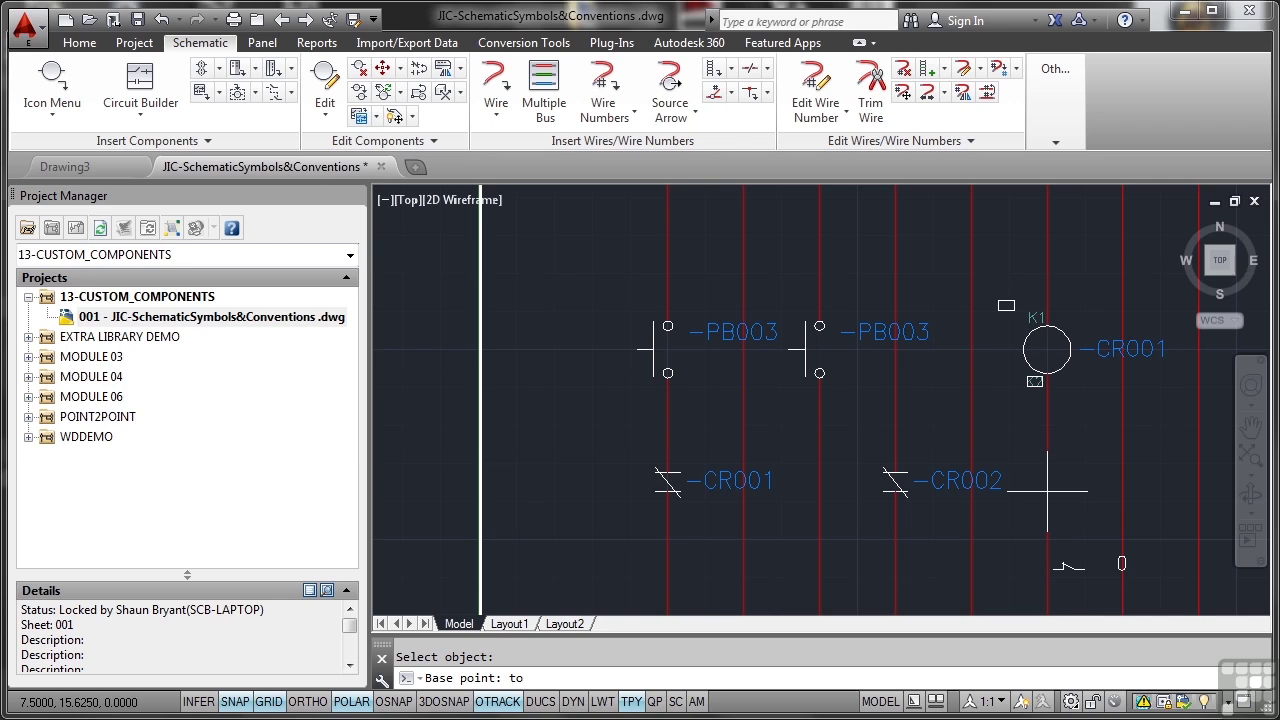
left_click(1047, 491)
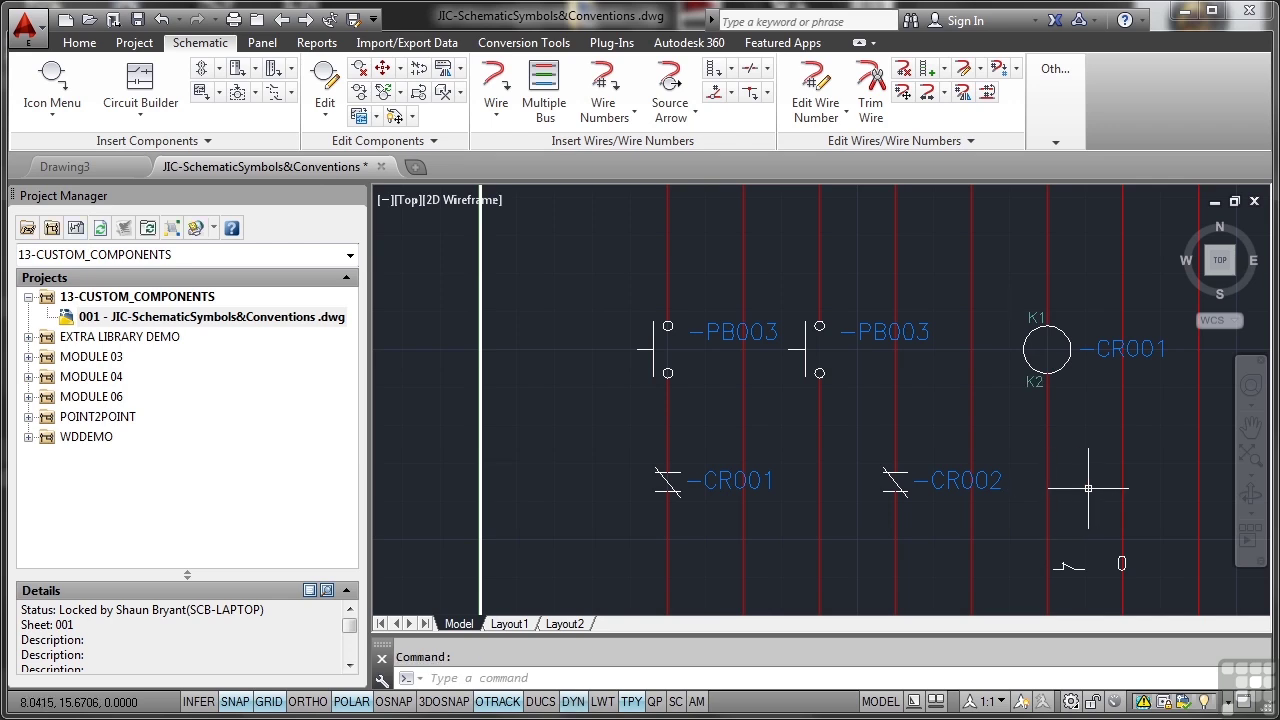